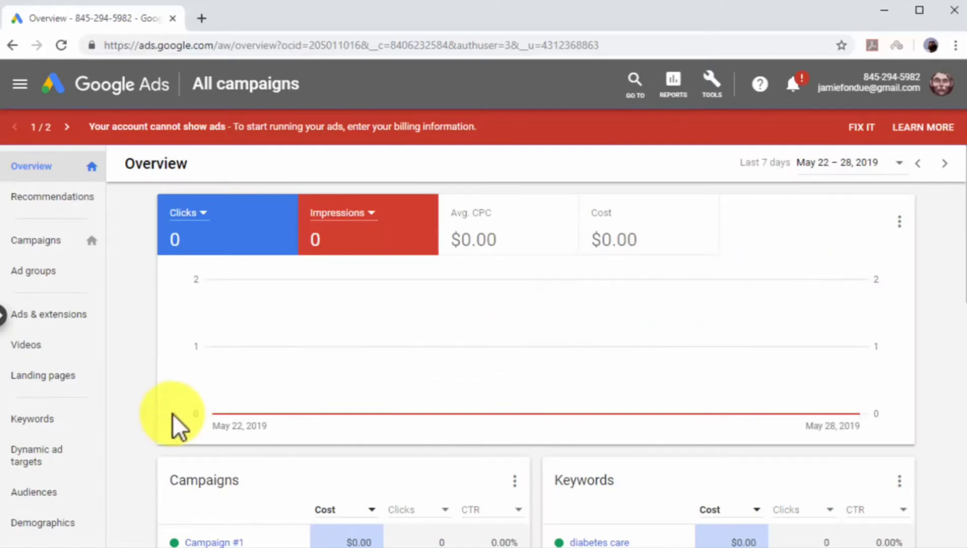
Step: Create a new campaign with Website traffic as its goal and Search as its campaign type
{"action": "left_click", "coordinate": [60, 248]}
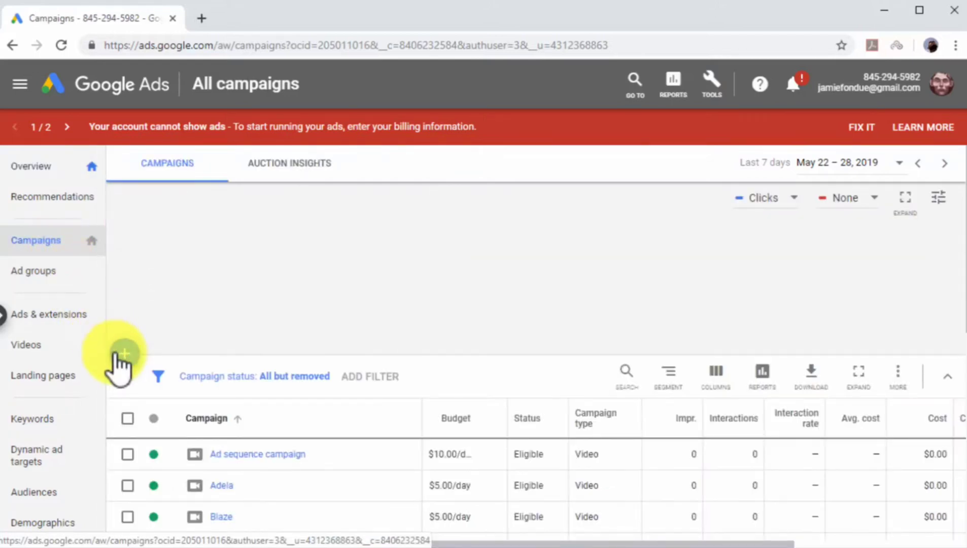
{"action": "left_click", "coordinate": [116, 355]}
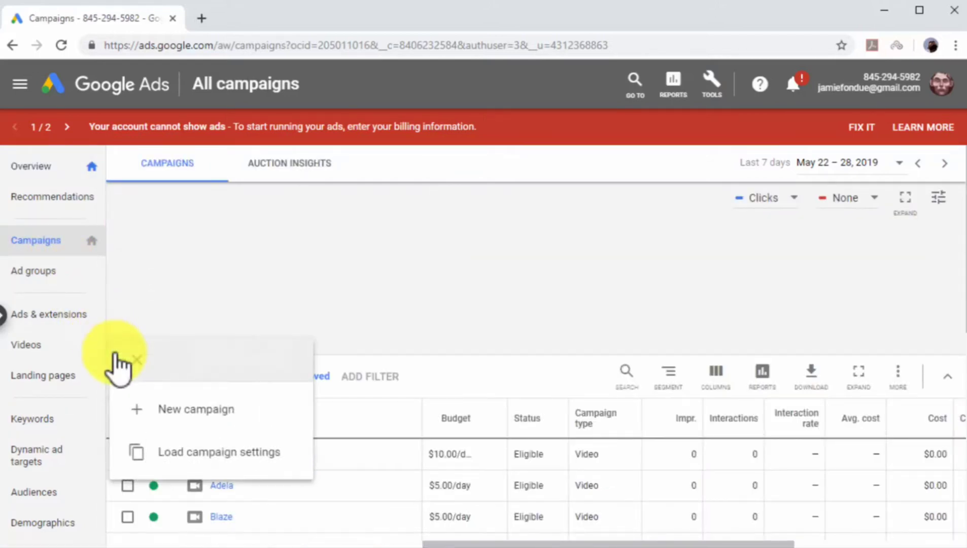
{"action": "left_click", "coordinate": [190, 412]}
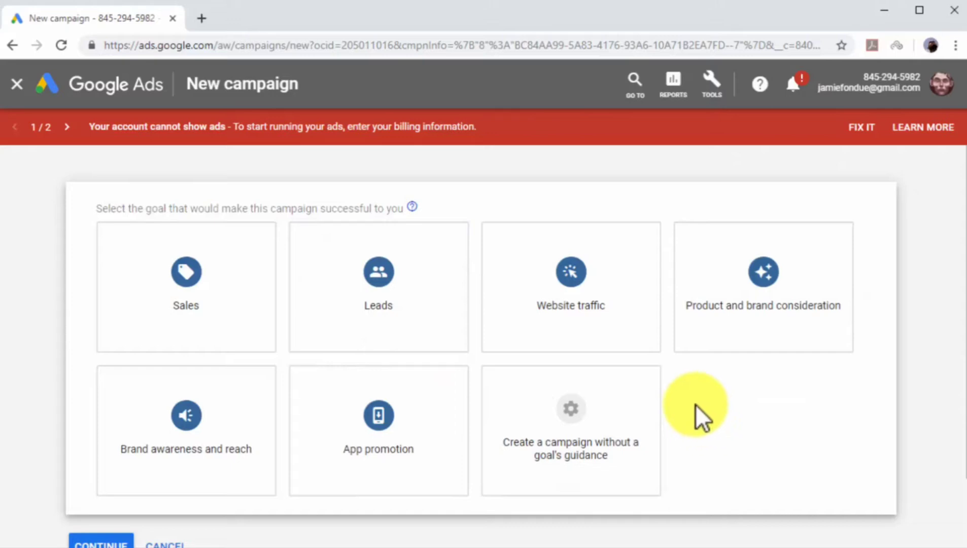
{"action": "left_click", "coordinate": [620, 298]}
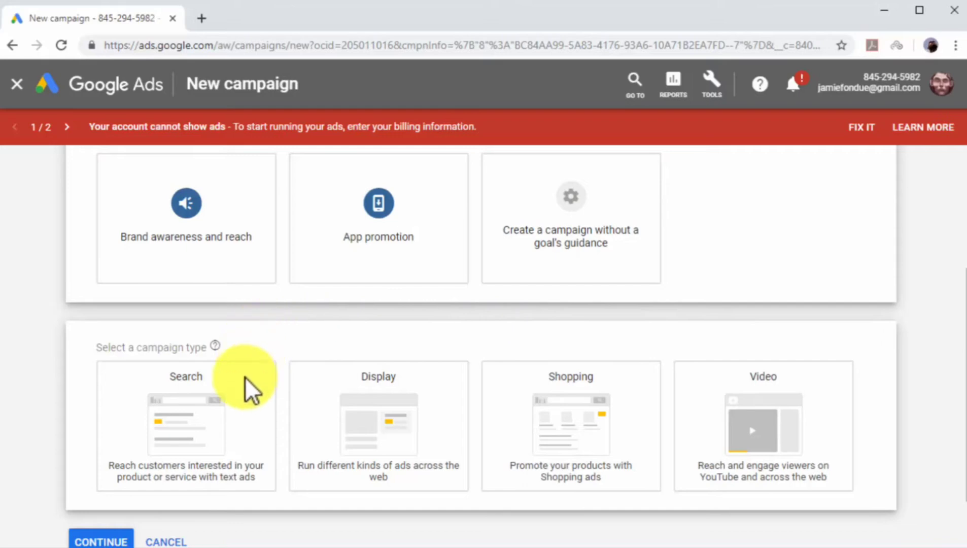
{"action": "left_click", "coordinate": [238, 389]}
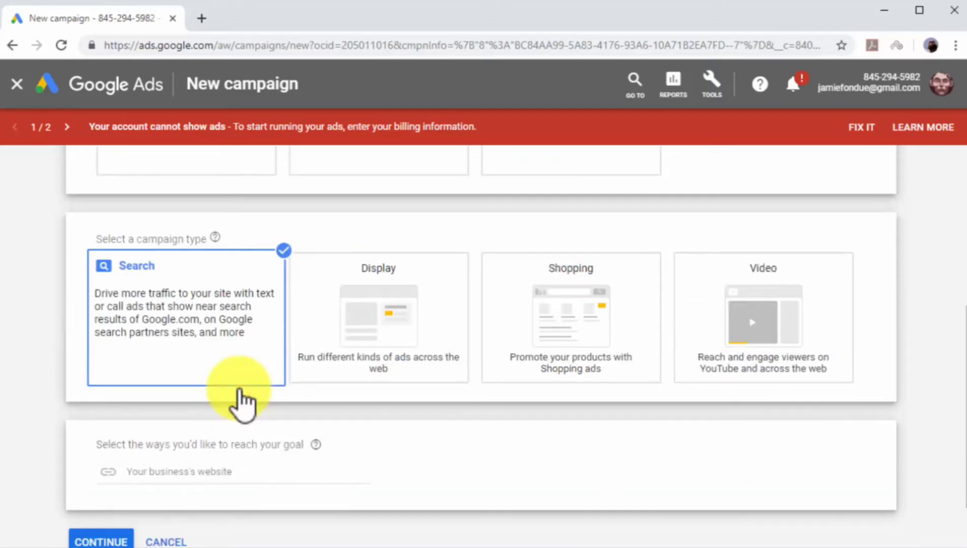
Step: Enter diabetescaremadeeasy.com as the business's website and continue to the campaign settings
{"action": "left_click", "coordinate": [276, 465]}
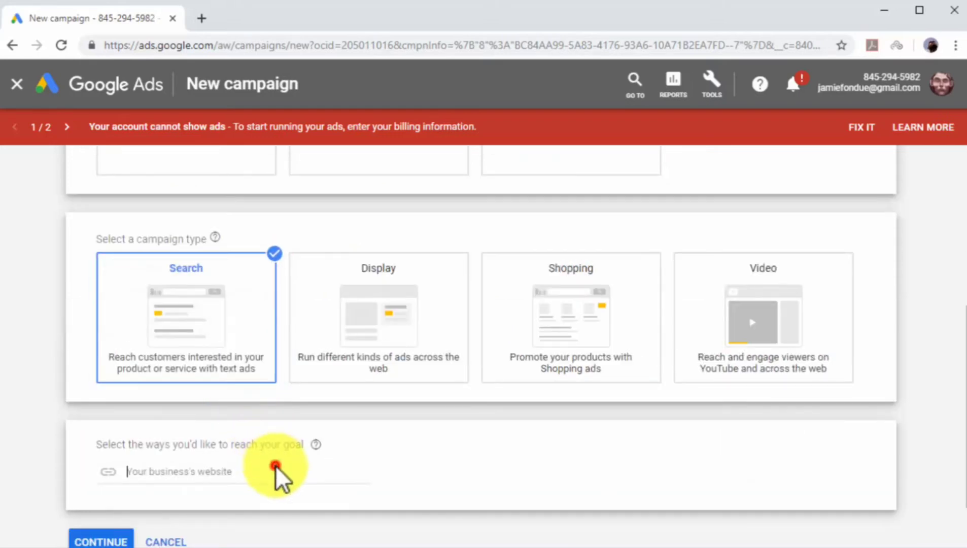
{"action": "type", "text": "d"}
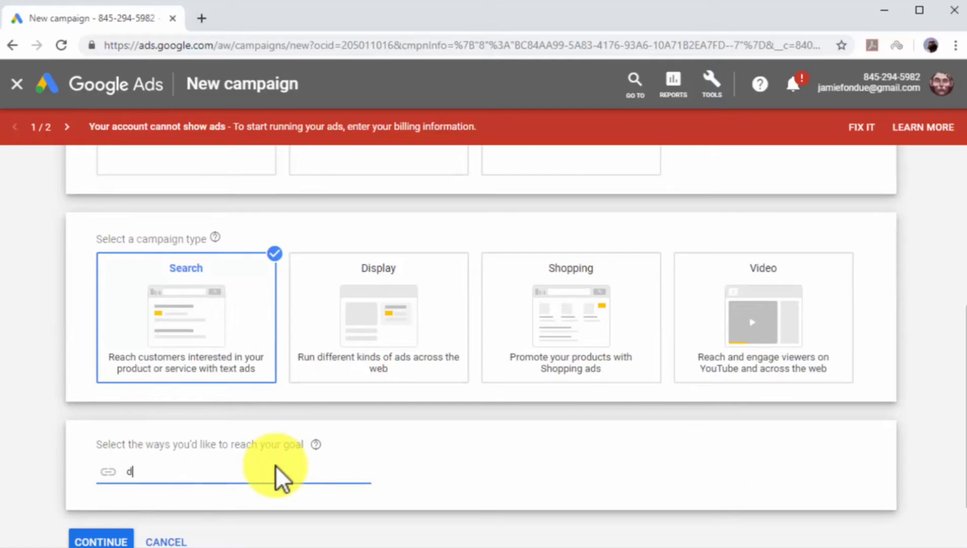
{"action": "type", "text": "iabetescaremade"}
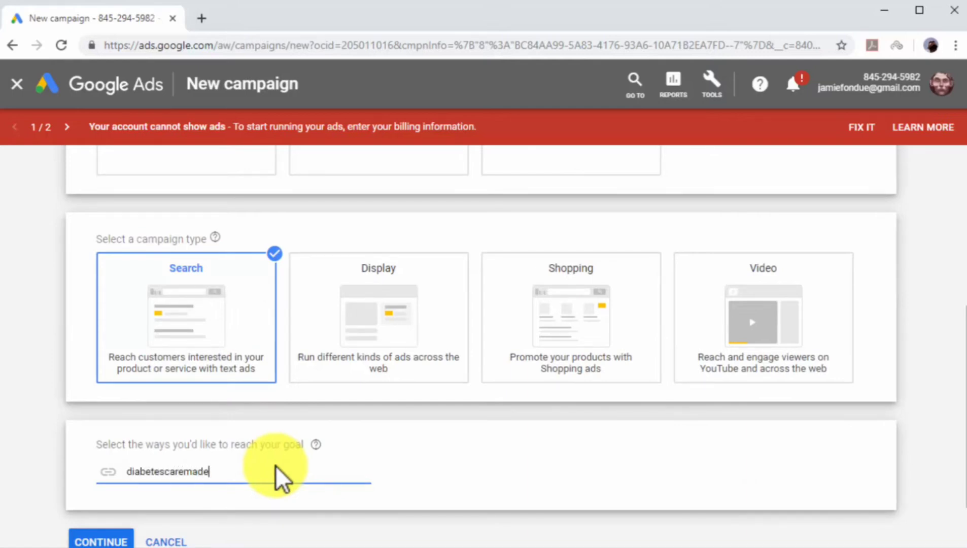
{"action": "type", "text": "easy.com"}
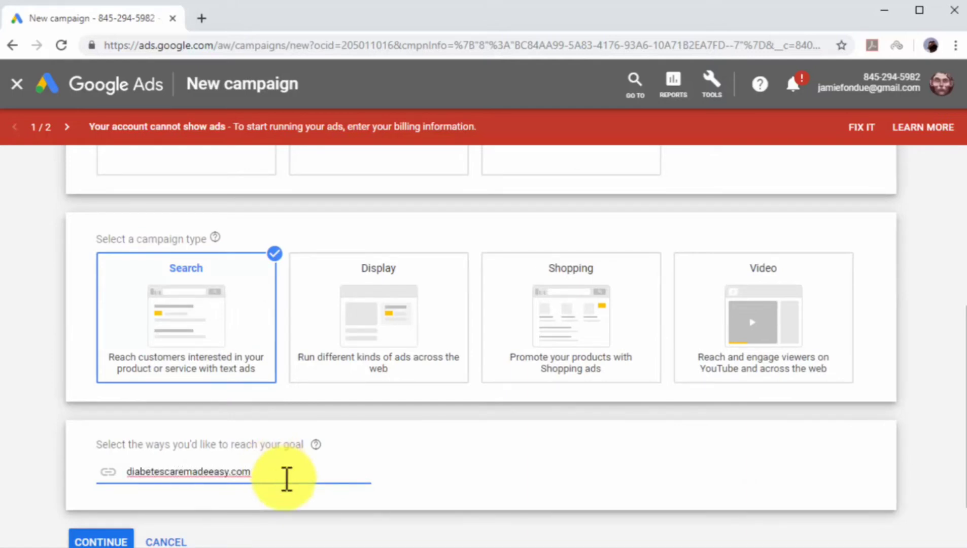
{"action": "scroll", "coordinate": [301, 509], "scroll_direction": "down", "scroll_amount": 2}
{"action": "left_click", "coordinate": [124, 473]}
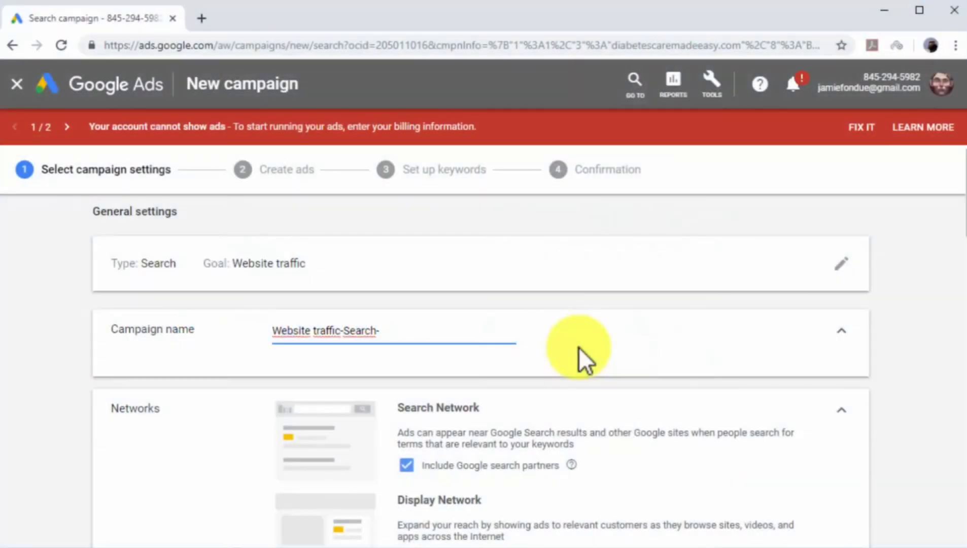
Step: Replace the default campaign name with "New Web Traffic Campaign"
{"action": "key", "text": "BackSpace"}
{"action": "key", "text": "BackSpace"}
{"action": "key", "text": "BackSpace"}
{"action": "key", "text": "BackSpace"}
{"action": "key", "text": "BackSpace"}
{"action": "key", "text": "BackSpace"}
{"action": "key", "text": "BackSpace"}
{"action": "key", "text": "BackSpace"}
{"action": "key", "text": "BackSpace"}
{"action": "key", "text": "BackSpace"}
{"action": "key", "text": "BackSpace"}
{"action": "key", "text": "BackSpace"}
{"action": "key", "text": "BackSpace"}
{"action": "key", "text": "BackSpace"}
{"action": "key", "text": "BackSpace"}
{"action": "key", "text": "BackSpace"}
{"action": "key", "text": "BackSpace"}
{"action": "key", "text": "BackSpace"}
{"action": "key", "text": "BackSpace"}
{"action": "key", "text": "BackSpace"}
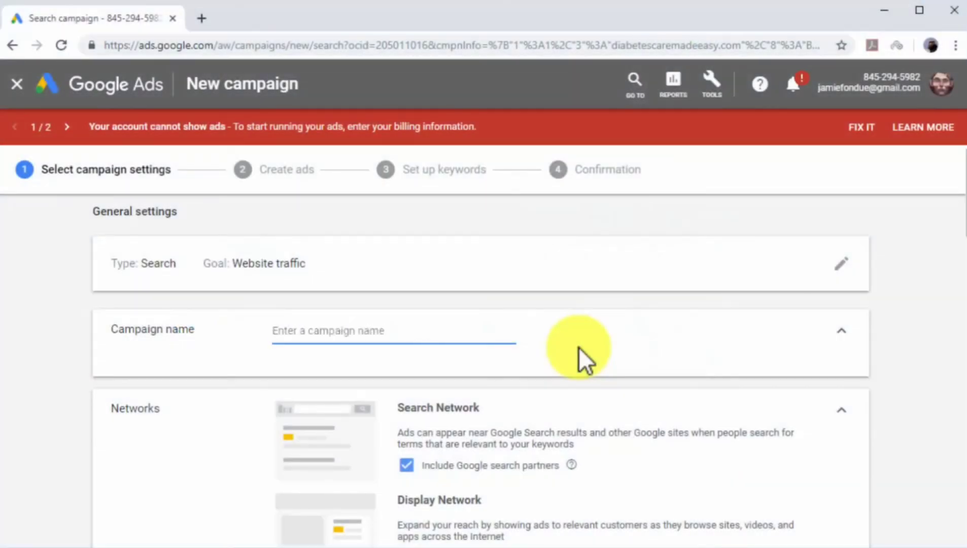
{"action": "type", "text": "New Web Traffic Campaign"}
Step: Set the campaign's target locations to United States and Canada
{"action": "scroll", "coordinate": [579, 346], "scroll_direction": "down", "scroll_amount": 3}
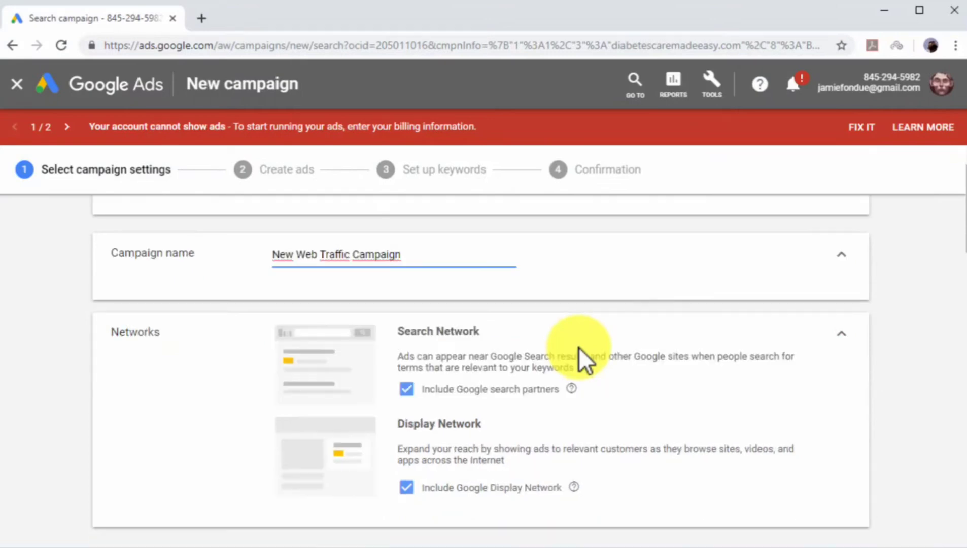
{"action": "scroll", "coordinate": [579, 346], "scroll_direction": "down", "scroll_amount": 6}
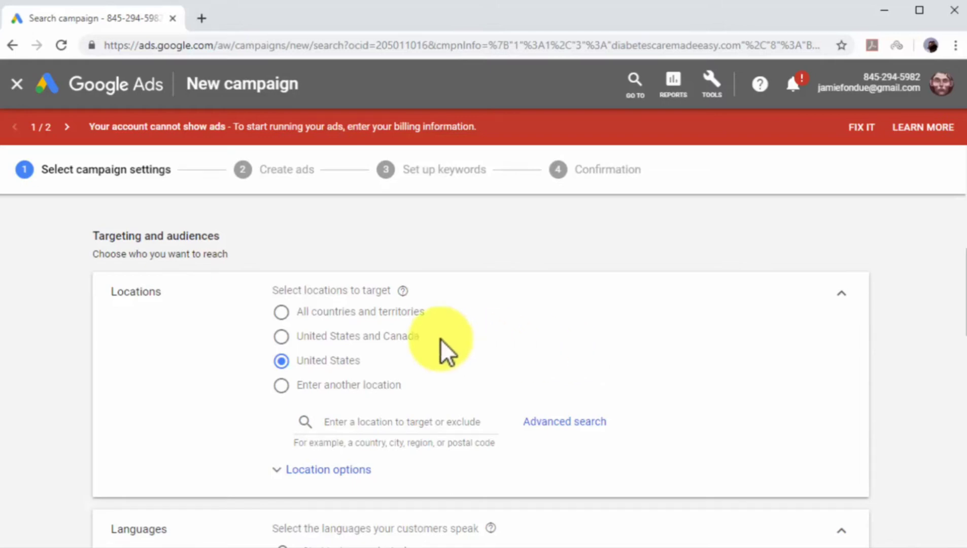
{"action": "left_click", "coordinate": [411, 336]}
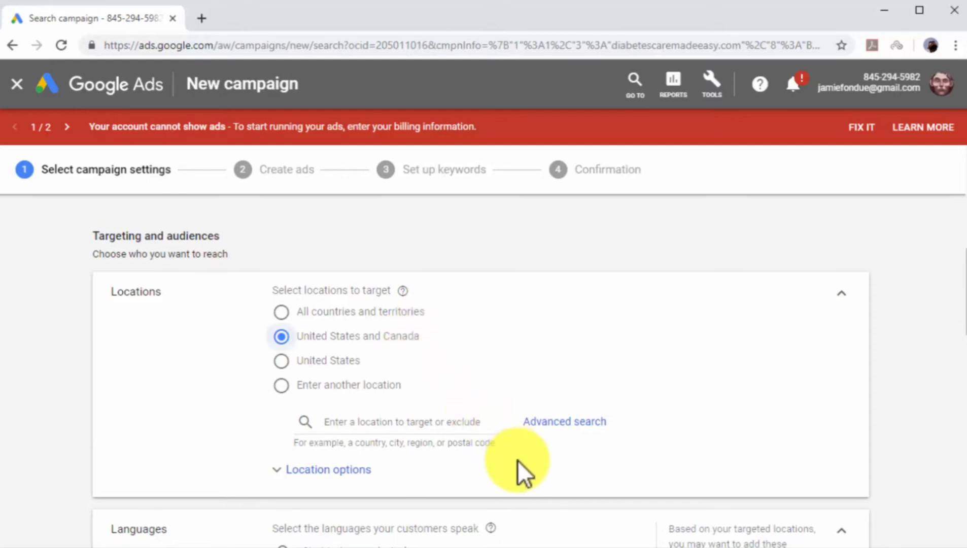
Step: Add French to the languages the campaign's customers speak
{"action": "scroll", "coordinate": [518, 460], "scroll_direction": "down", "scroll_amount": 3}
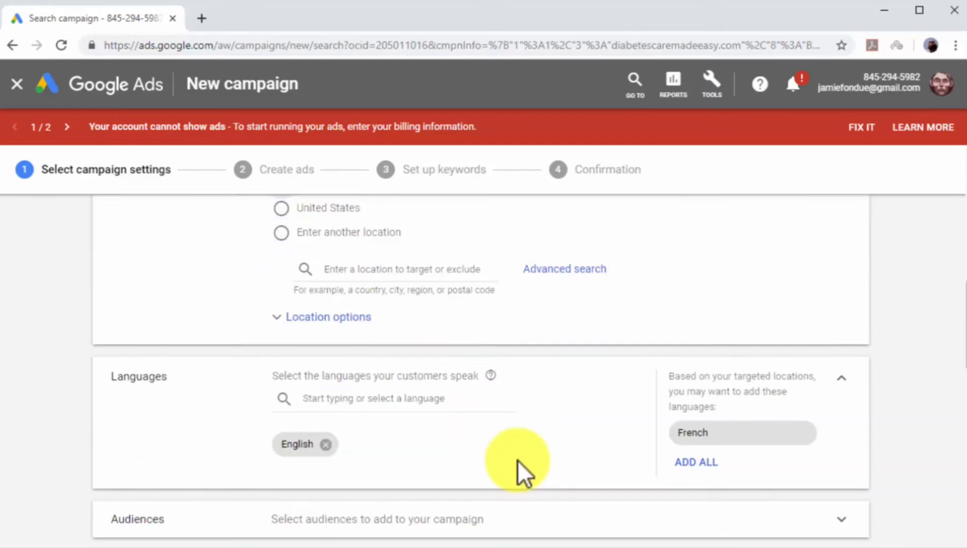
{"action": "left_click", "coordinate": [466, 407]}
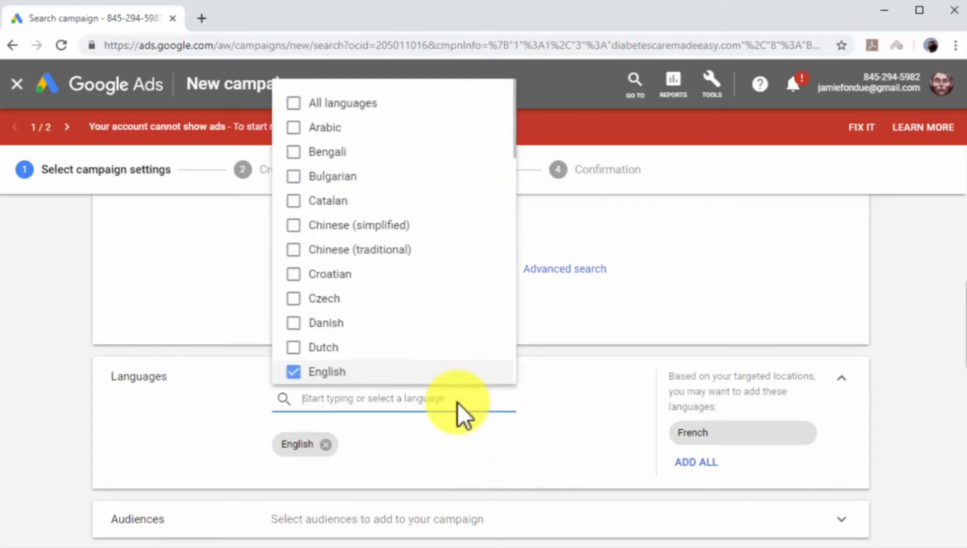
{"action": "type", "text": "fresn"}
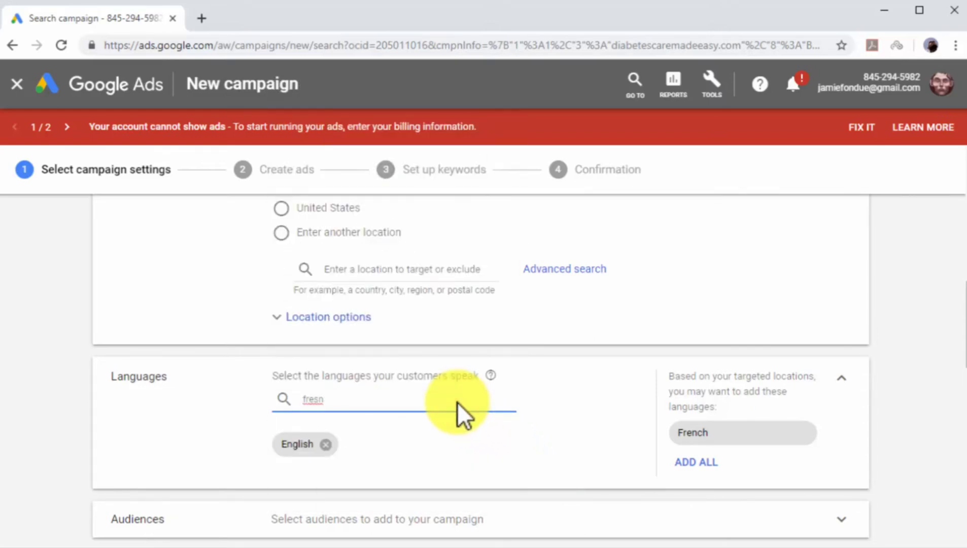
{"action": "key", "text": "BackSpace"}
{"action": "key", "text": "BackSpace"}
{"action": "key", "text": "BackSpace"}
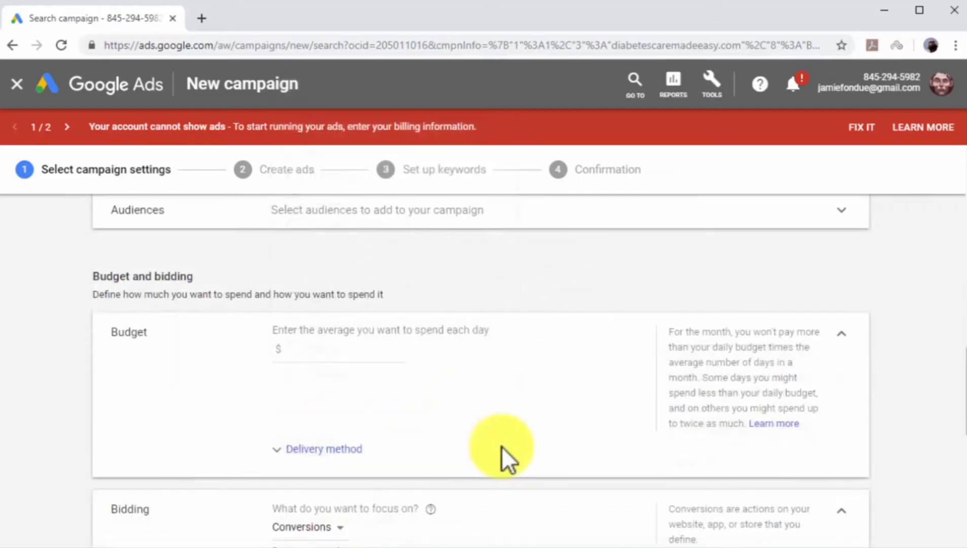
Step: Set the average daily budget to $10 and focus bidding on Clicks with a maximum CPC bid limit of $0.50
{"action": "left_click", "coordinate": [375, 352]}
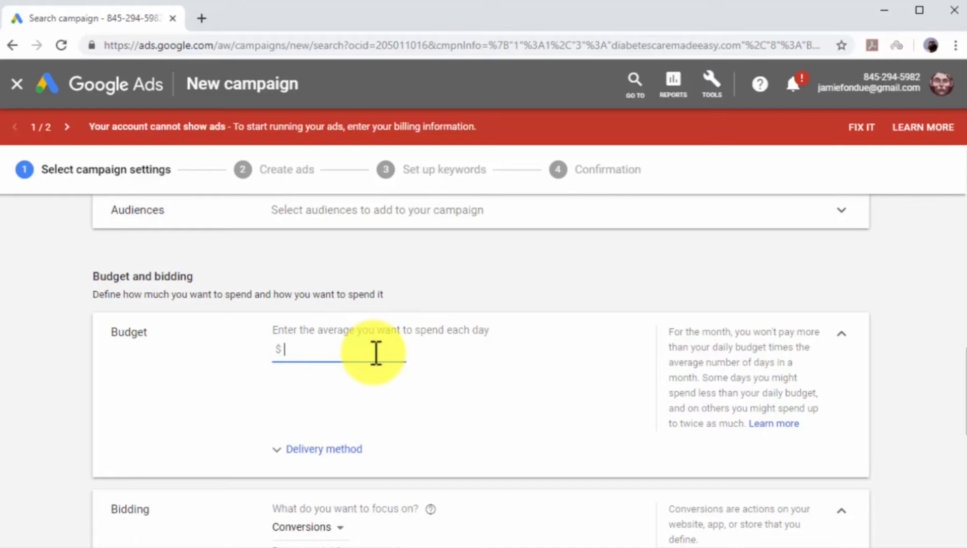
{"action": "type", "text": "10"}
{"action": "scroll", "coordinate": [501, 450], "scroll_direction": "down", "scroll_amount": 2}
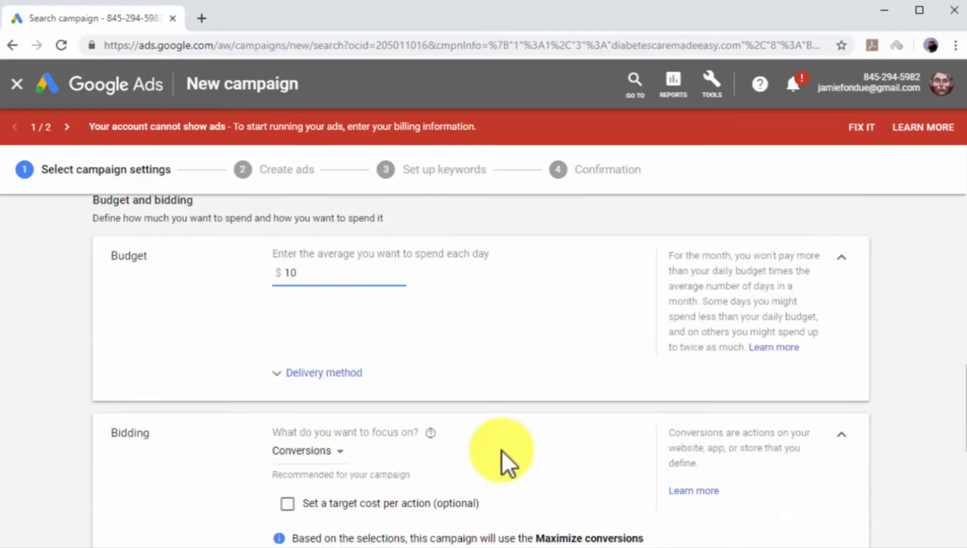
{"action": "scroll", "coordinate": [502, 449], "scroll_direction": "down", "scroll_amount": 2}
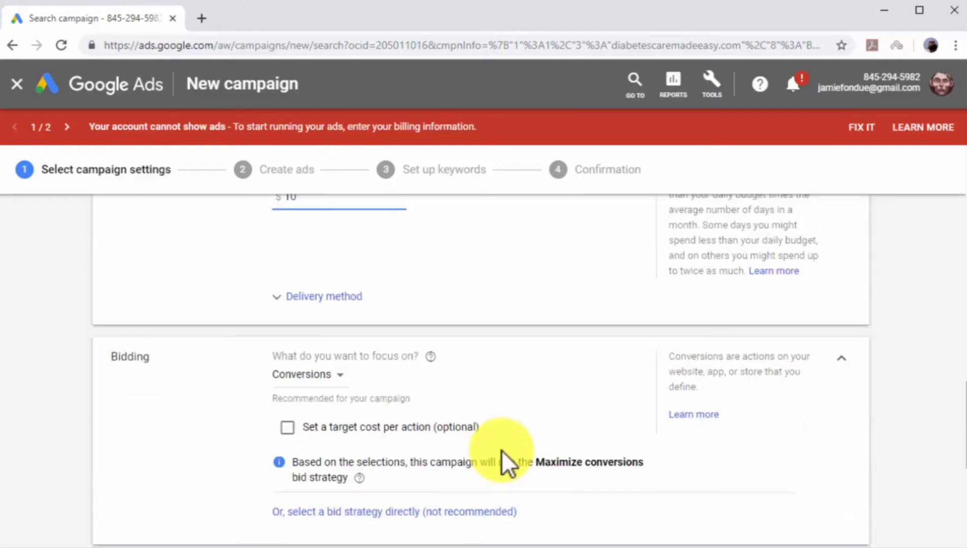
{"action": "left_click", "coordinate": [339, 376]}
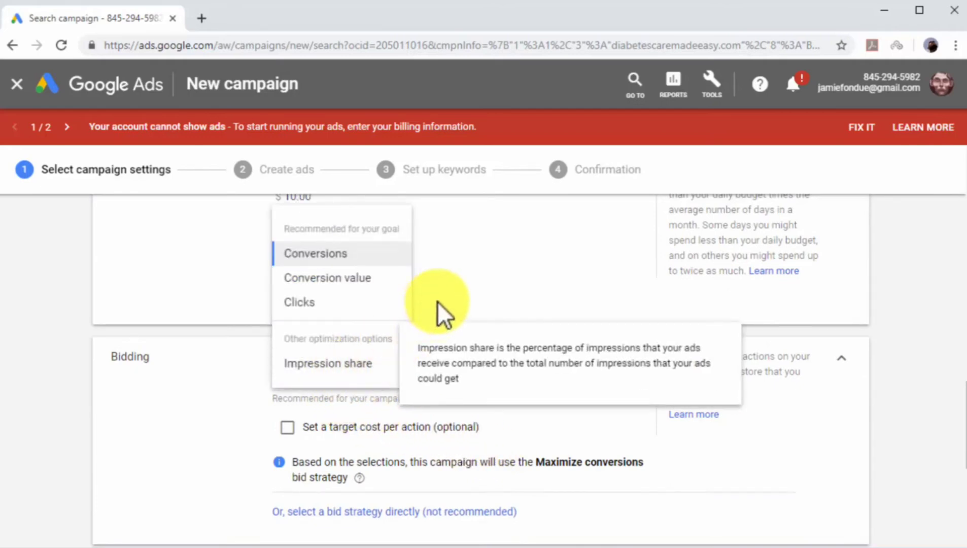
{"action": "left_click", "coordinate": [380, 303]}
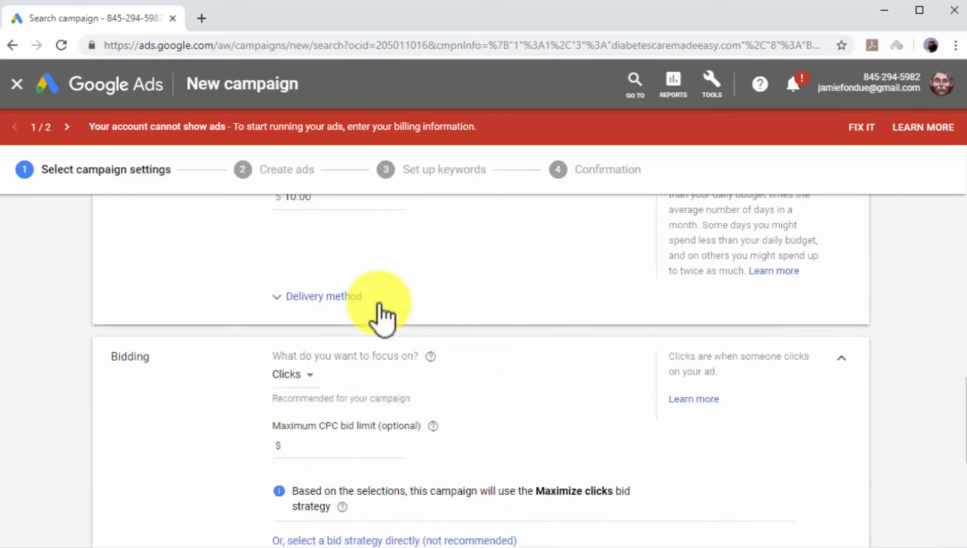
{"action": "left_click", "coordinate": [318, 446]}
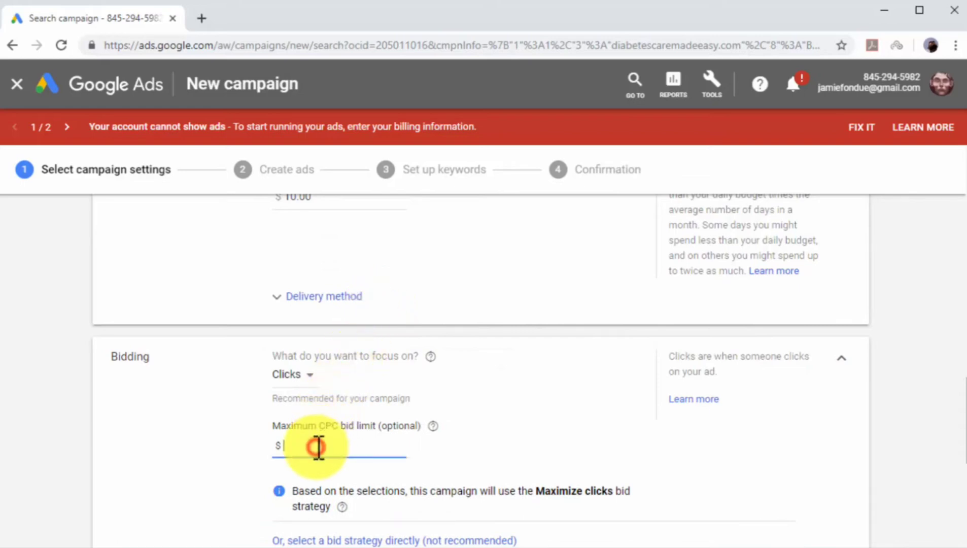
{"action": "type", "text": "0.5"}
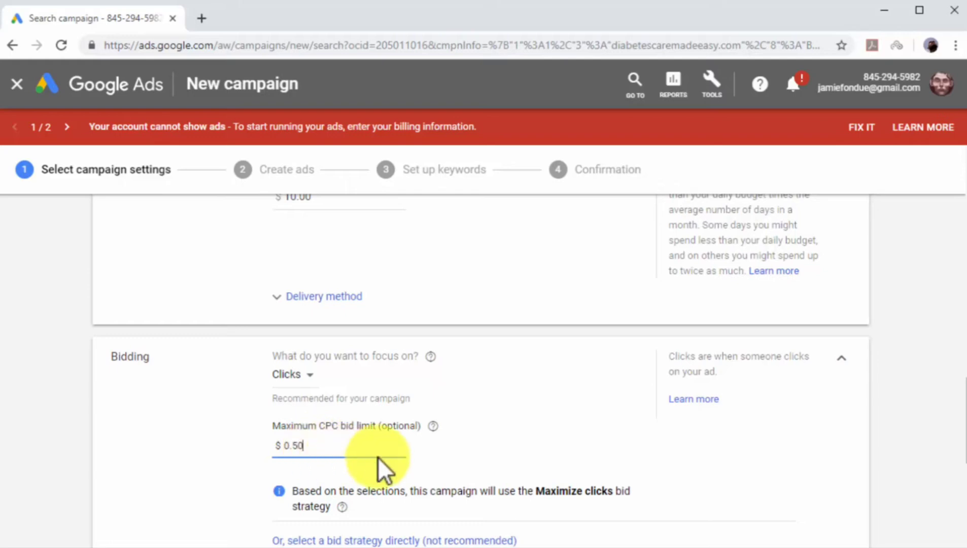
Step: Examine the options offered for sitelink, callout and call extensions
{"action": "scroll", "coordinate": [580, 484], "scroll_direction": "down", "scroll_amount": 6}
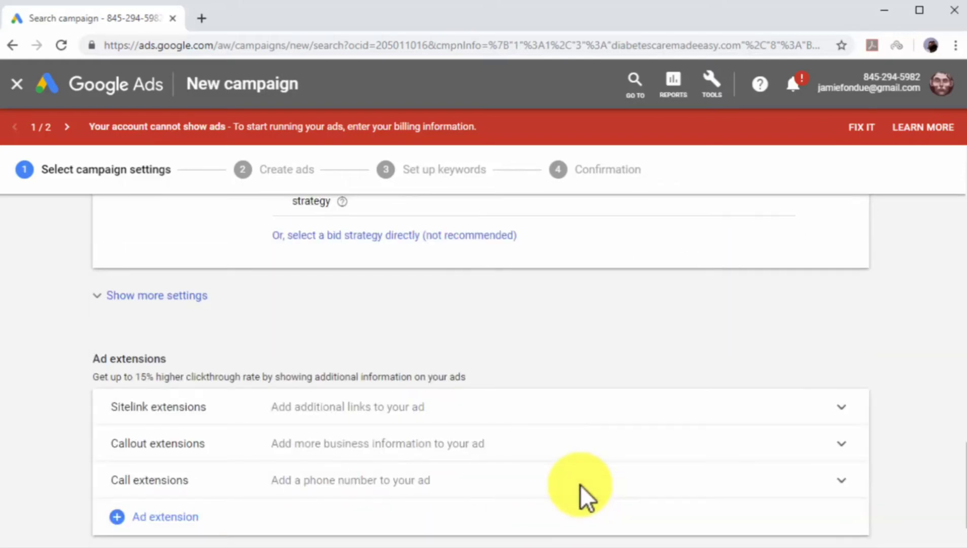
{"action": "scroll", "coordinate": [580, 484], "scroll_direction": "down", "scroll_amount": 2}
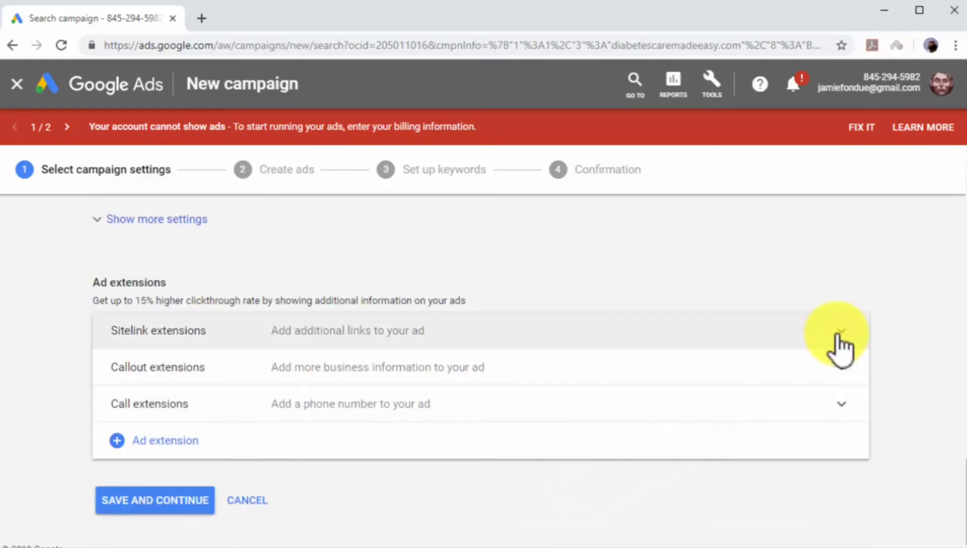
{"action": "left_click", "coordinate": [838, 334]}
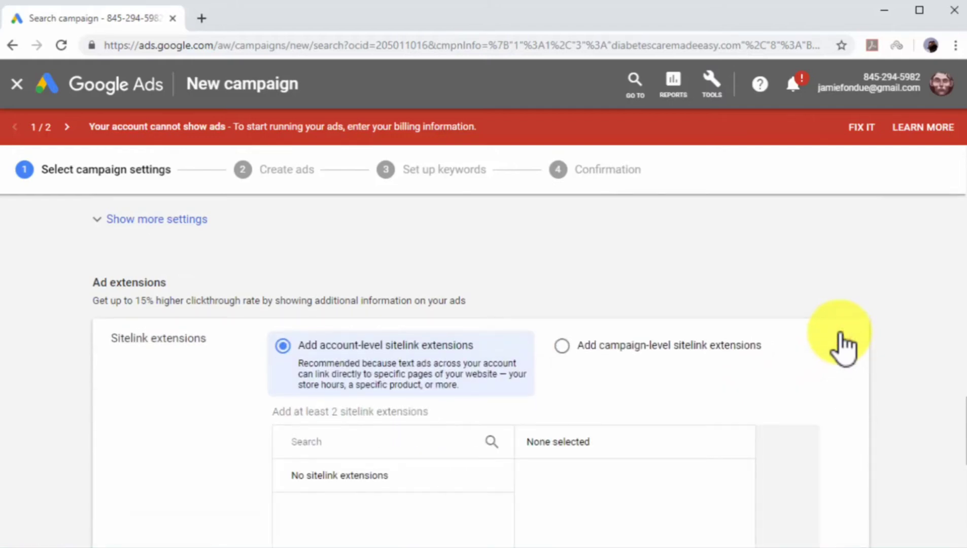
{"action": "left_click", "coordinate": [840, 334]}
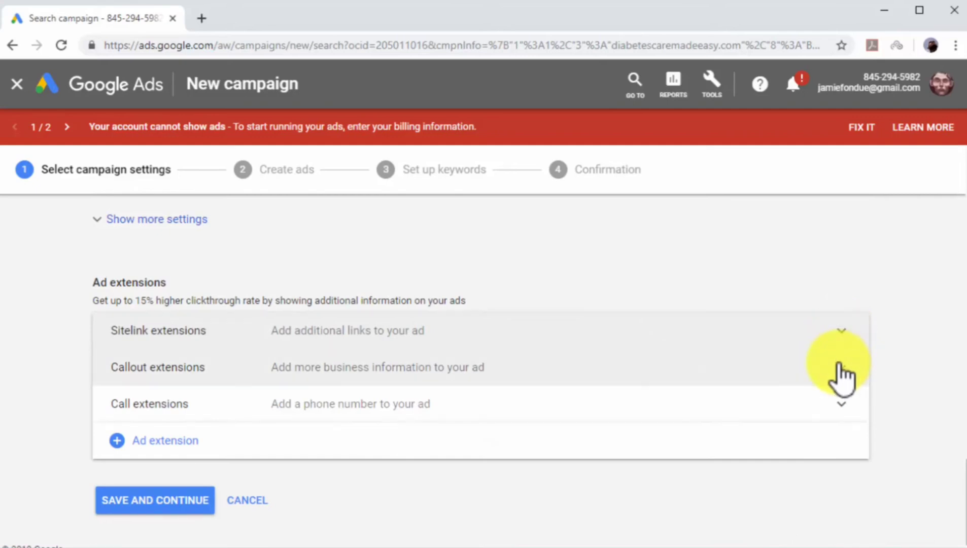
{"action": "left_click", "coordinate": [839, 364]}
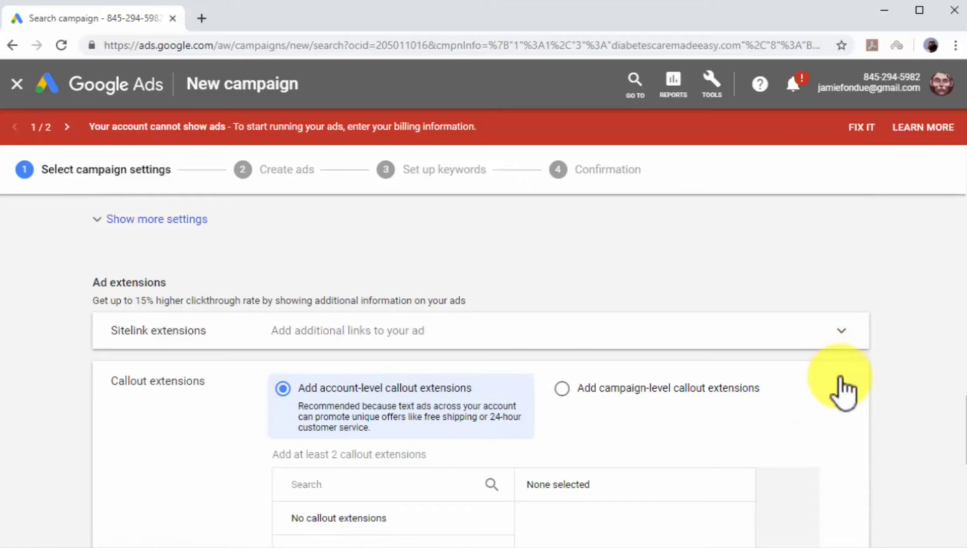
{"action": "left_click", "coordinate": [839, 377]}
{"action": "left_click", "coordinate": [839, 397]}
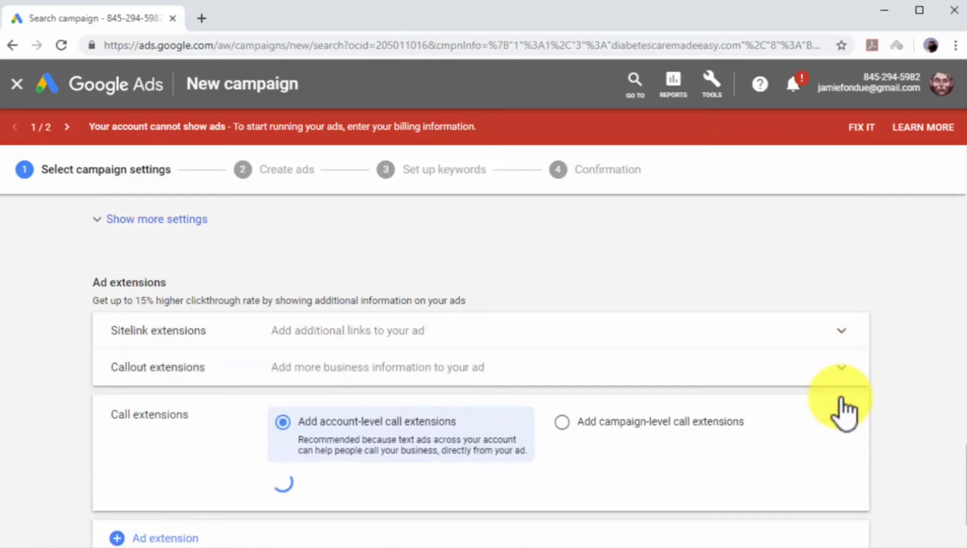
{"action": "left_click", "coordinate": [839, 418]}
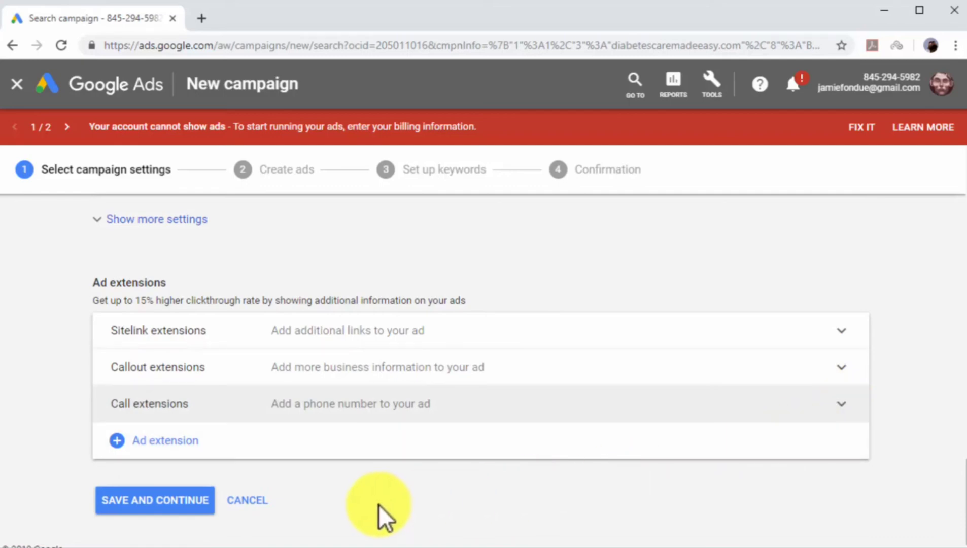
Step: Save the campaign settings and clear the default ad group name
{"action": "left_click", "coordinate": [200, 502]}
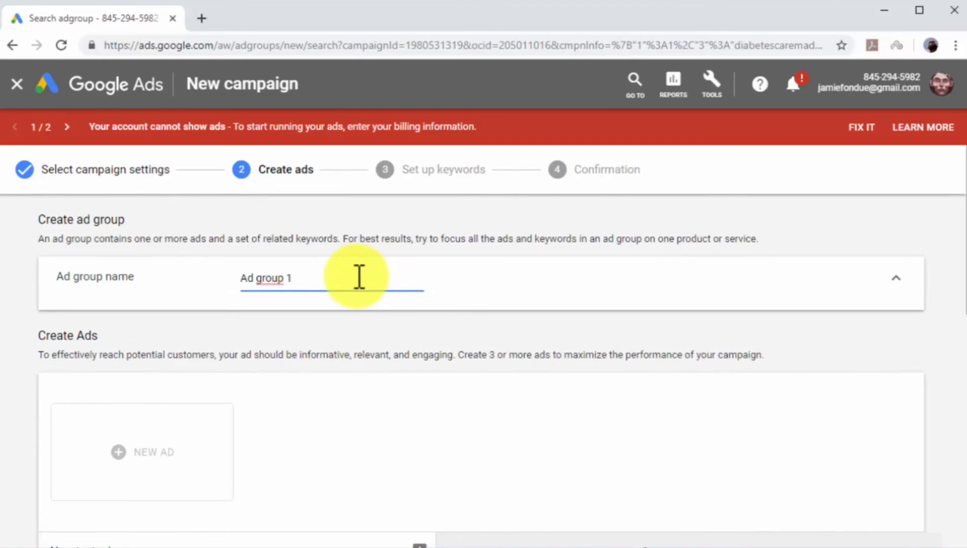
{"action": "key", "text": "BackSpace"}
{"action": "key", "text": "BackSpace"}
{"action": "key", "text": "BackSpace"}
{"action": "key", "text": "BackSpace"}
{"action": "key", "text": "BackSpace"}
{"action": "key", "text": "BackSpace"}
{"action": "key", "text": "BackSpace"}
{"action": "key", "text": "BackSpace"}
{"action": "key", "text": "BackSpace"}
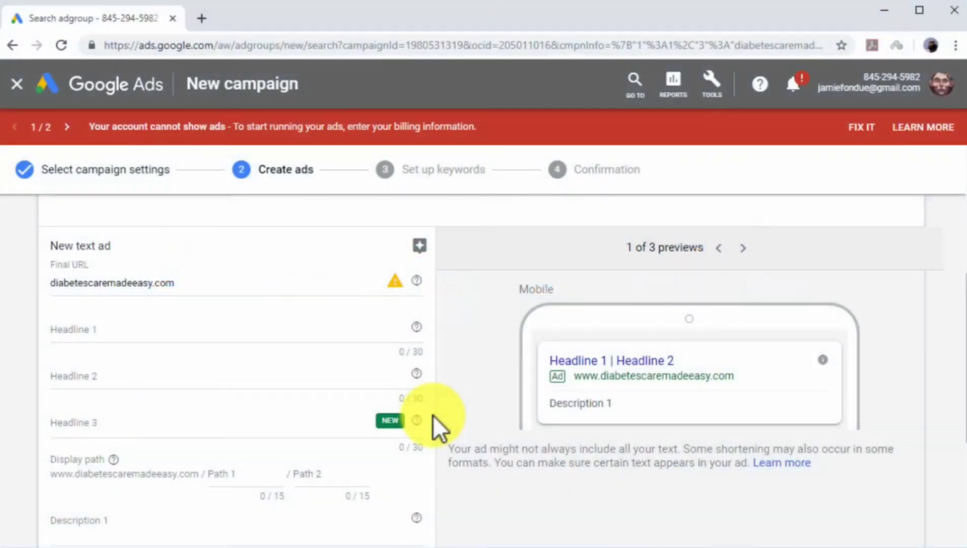
Step: Replace the new text ad's final URL with diabetescaremadeeasy.com/dcme2
{"action": "left_click", "coordinate": [343, 289]}
{"action": "key", "text": "BackSpace"}
{"action": "key", "text": "BackSpace"}
{"action": "key", "text": "BackSpace"}
{"action": "key", "text": "BackSpace"}
{"action": "key", "text": "BackSpace"}
{"action": "key", "text": "BackSpace"}
{"action": "key", "text": "BackSpace"}
{"action": "key", "text": "BackSpace"}
{"action": "key", "text": "BackSpace"}
{"action": "key", "text": "BackSpace"}
{"action": "key", "text": "BackSpace"}
{"action": "key", "text": "BackSpace"}
{"action": "key", "text": "BackSpace"}
{"action": "key", "text": "BackSpace"}
{"action": "key", "text": "BackSpace"}
{"action": "key", "text": "BackSpace"}
{"action": "key", "text": "BackSpace"}
{"action": "key", "text": "BackSpace"}
{"action": "key", "text": "BackSpace"}
{"action": "key", "text": "BackSpace"}
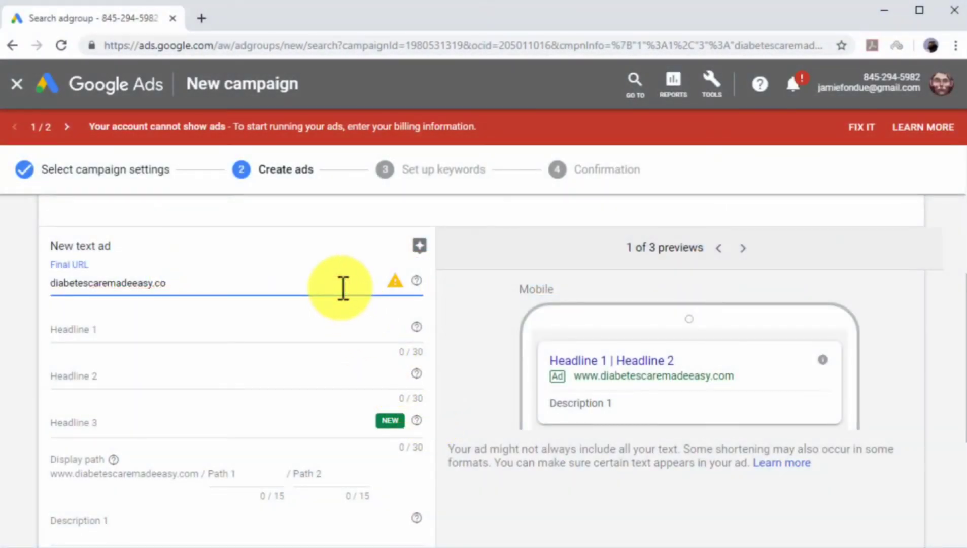
{"action": "type", "text": "d"}
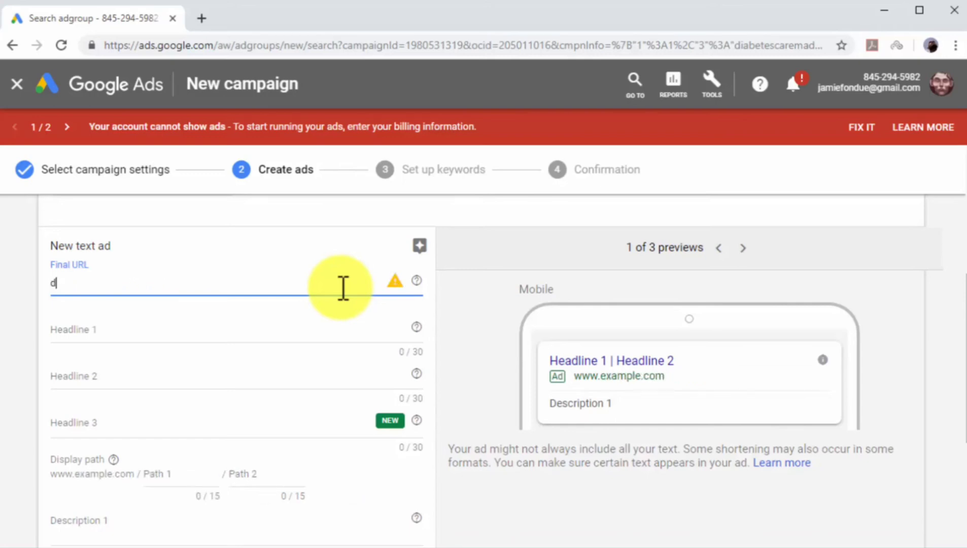
{"action": "type", "text": "iabetescaremadeeasy.com/dcme2"}
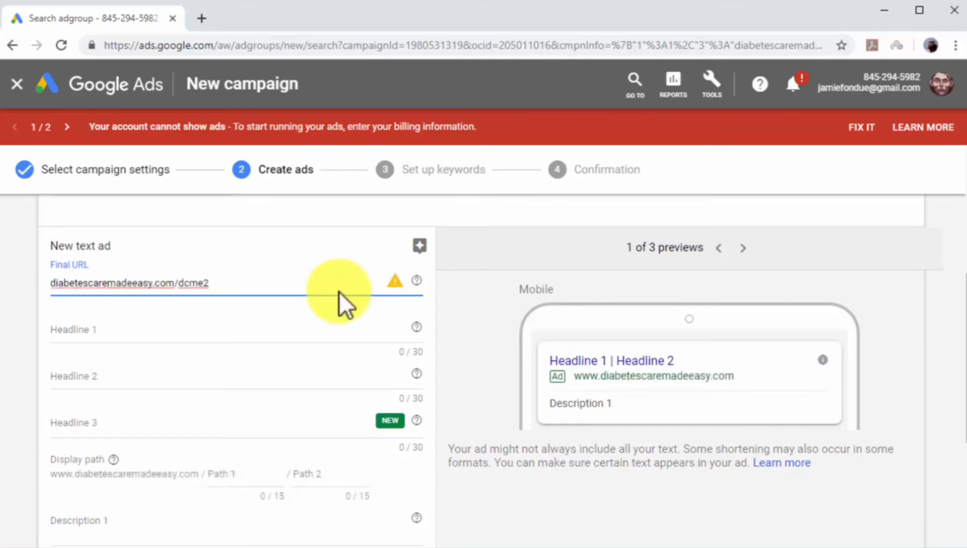
Step: Set the ad's Headline 1 to "Best Diabetes Tips" and Headline 2 to "Get Diabetic Food Recipes"
{"action": "left_click", "coordinate": [314, 327]}
{"action": "type", "text": "Best"}
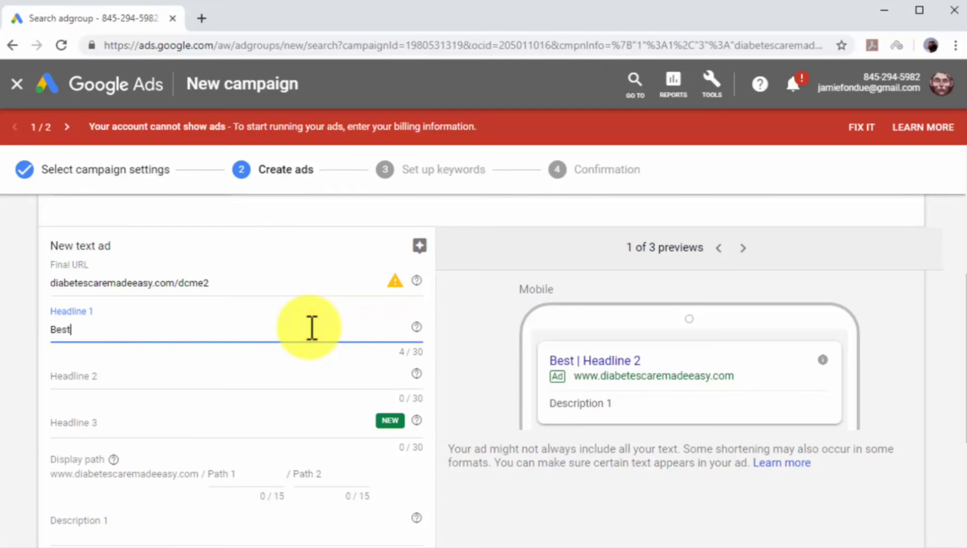
{"action": "key", "text": "Tab"}
{"action": "left_click", "coordinate": [309, 372]}
{"action": "type", "text": "G"}
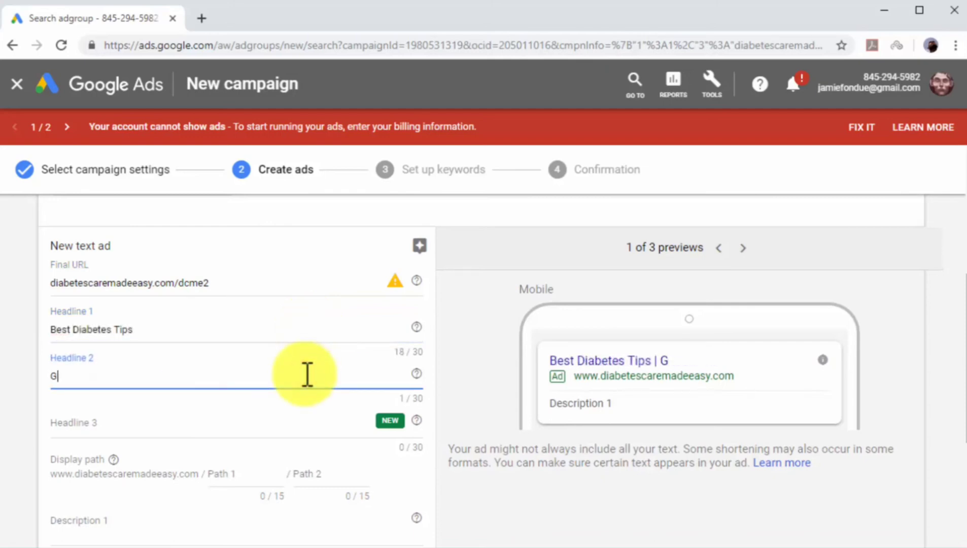
{"action": "type", "text": "et Diabetic "}
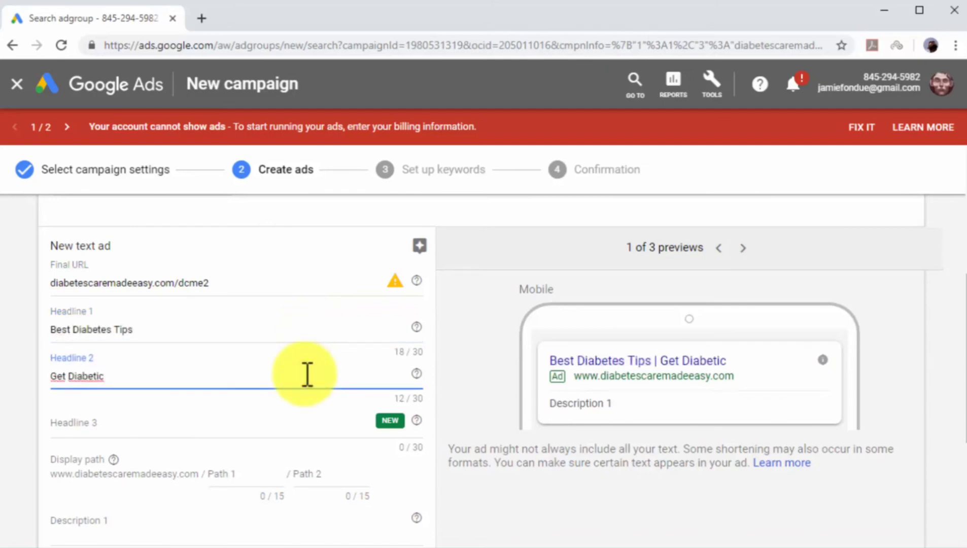
{"action": "type", "text": " Food Recipes"}
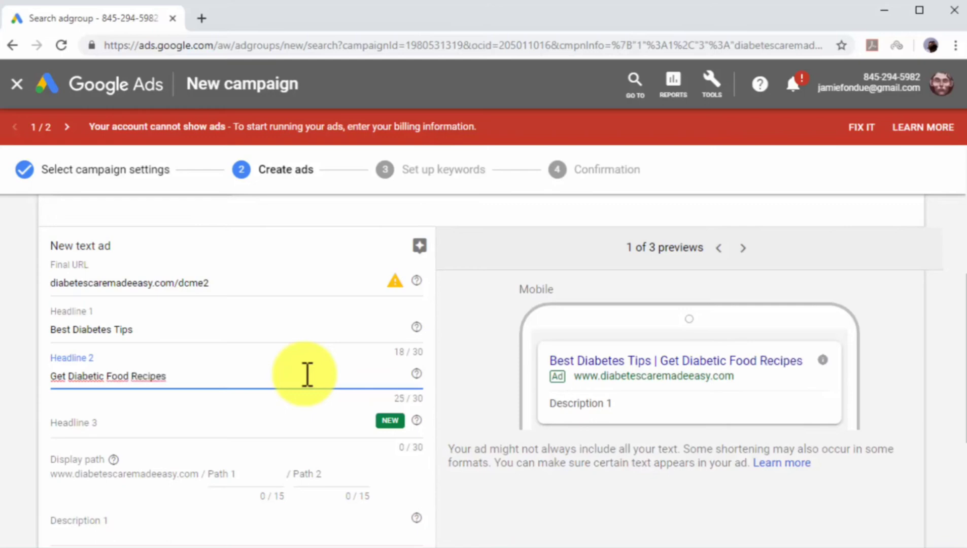
Step: Set Description 1 to "Diabetes Care Made Easy" and Description 2 to "Best Diabetes Tips And Hacks Online"
{"action": "scroll", "coordinate": [305, 374], "scroll_direction": "down", "scroll_amount": 3}
{"action": "left_click", "coordinate": [305, 374]}
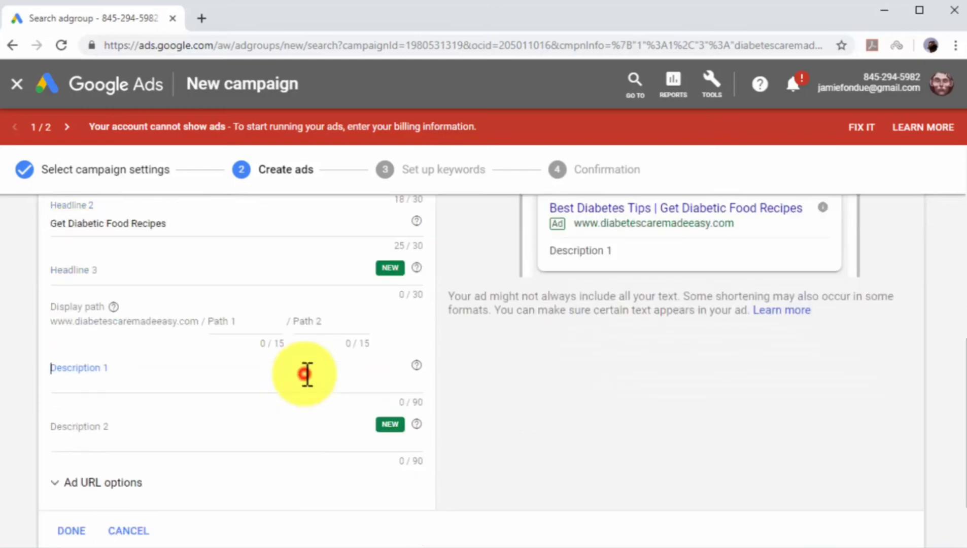
{"action": "type", "text": "Diabetes C"}
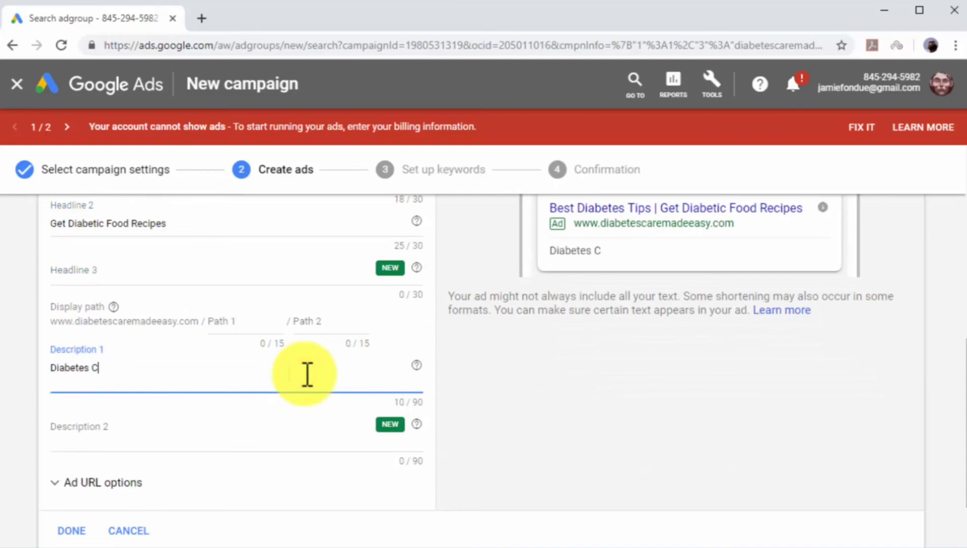
{"action": "type", "text": "are Made Easy"}
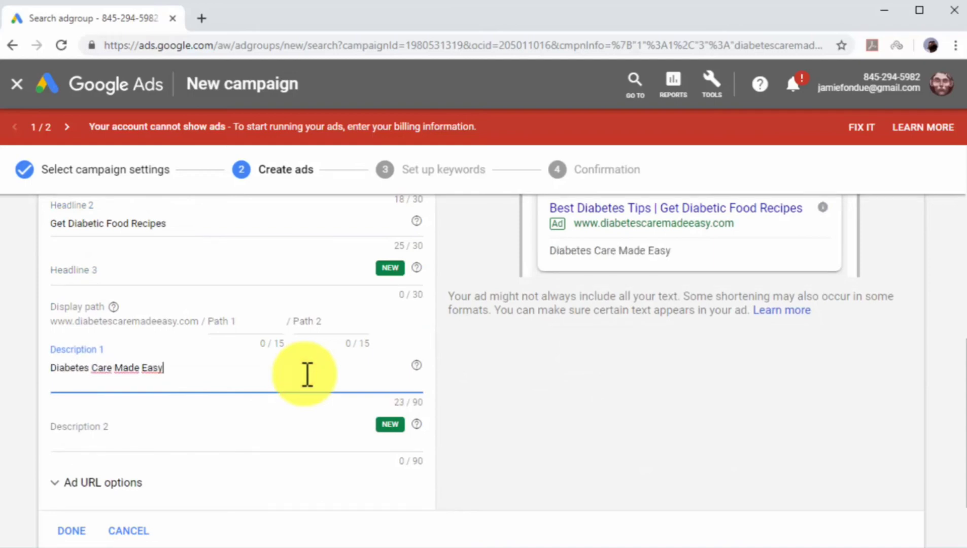
{"action": "left_click", "coordinate": [278, 432]}
{"action": "type", "text": "Best Diabetes"}
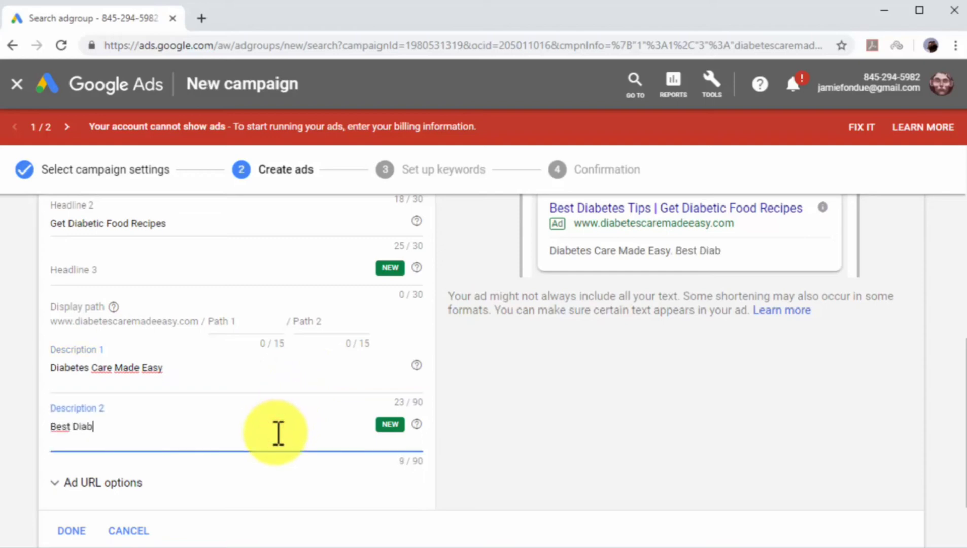
{"action": "type", "text": " Tips"}
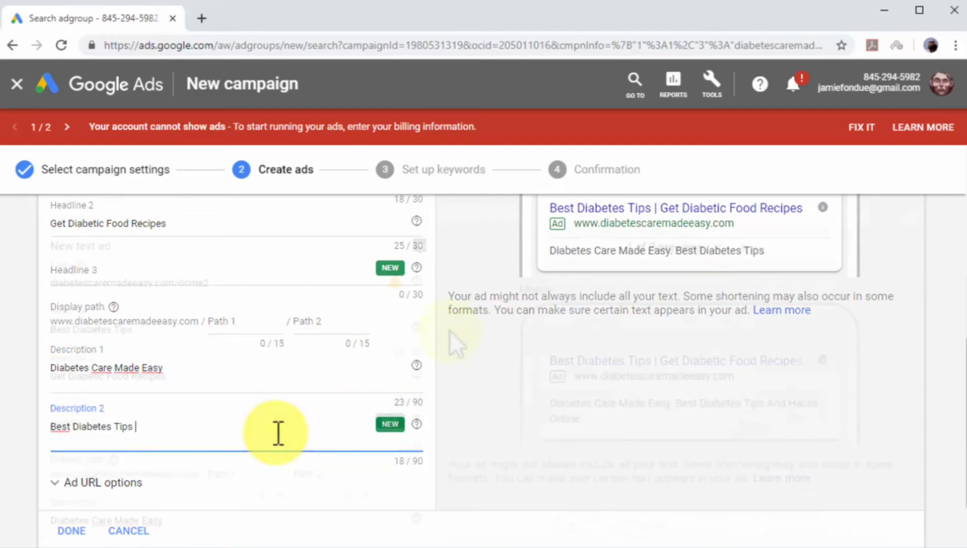
{"action": "type", "text": "And Hacks Online"}
Step: Finish the text ad and save the ad group to proceed to keyword setup
{"action": "scroll", "coordinate": [450, 330], "scroll_direction": "down", "scroll_amount": 2}
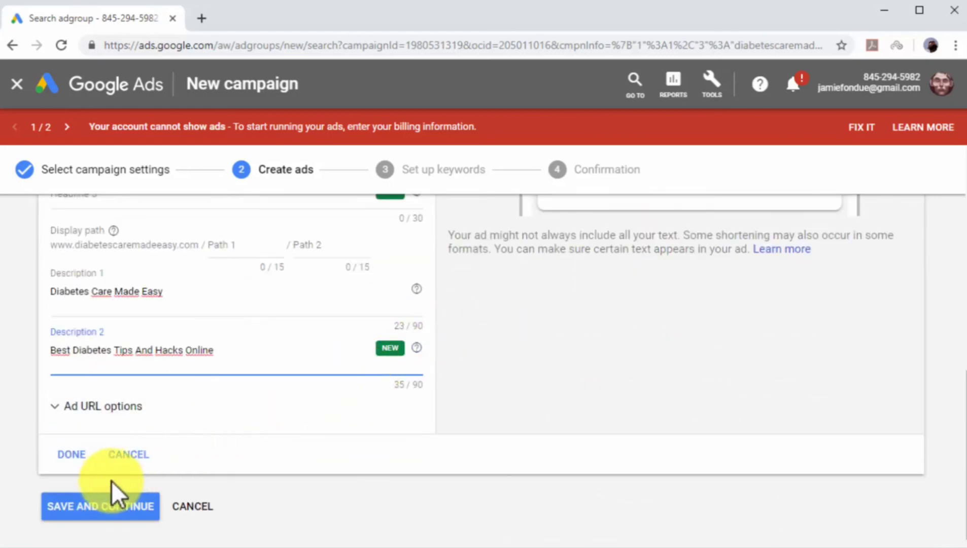
{"action": "left_click", "coordinate": [74, 455]}
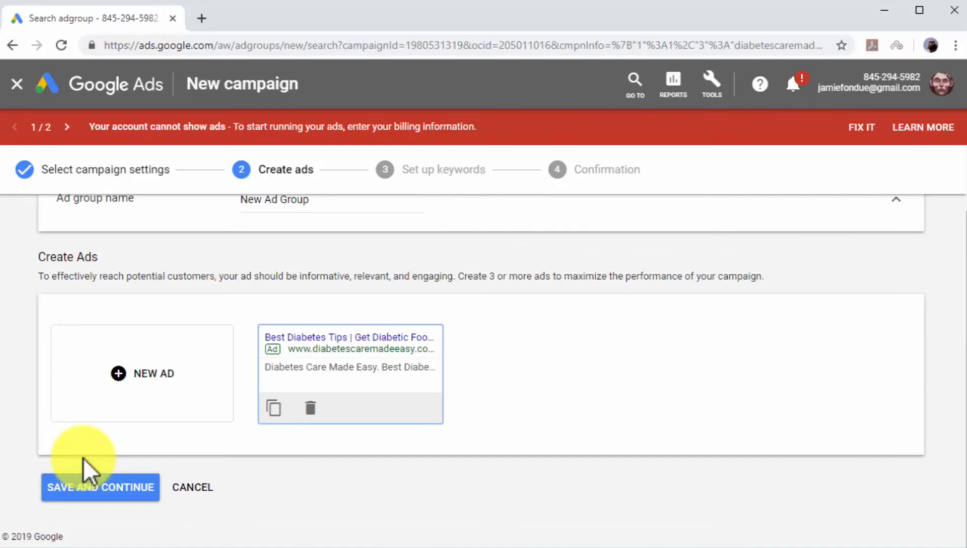
{"action": "left_click", "coordinate": [110, 489]}
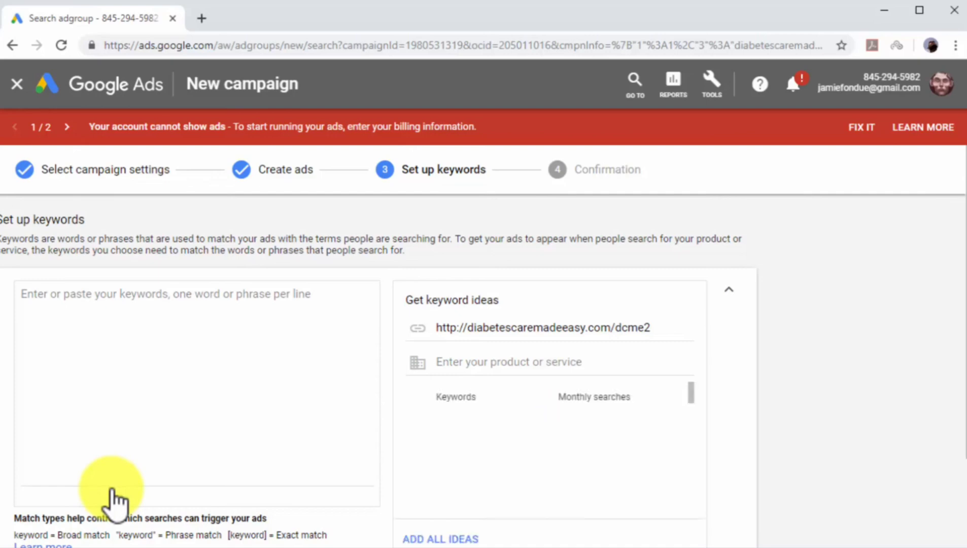
Step: Enter keywords including diabetes care, diabetes testing kits and type 2 diabetes, one per line, then save them and continue to the campaign
{"action": "left_click", "coordinate": [219, 323]}
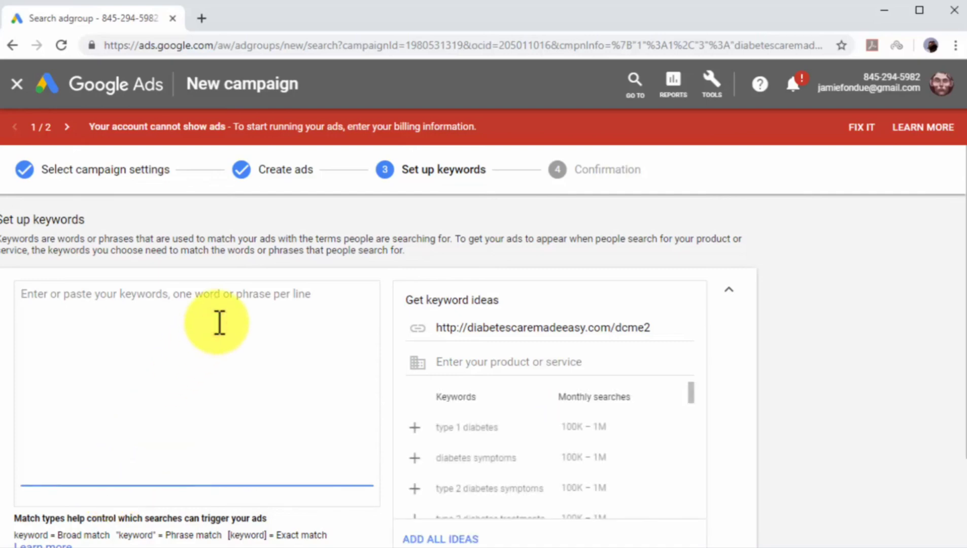
{"action": "type", "text": "di"}
{"action": "type", "text": "abetes testing kits"}
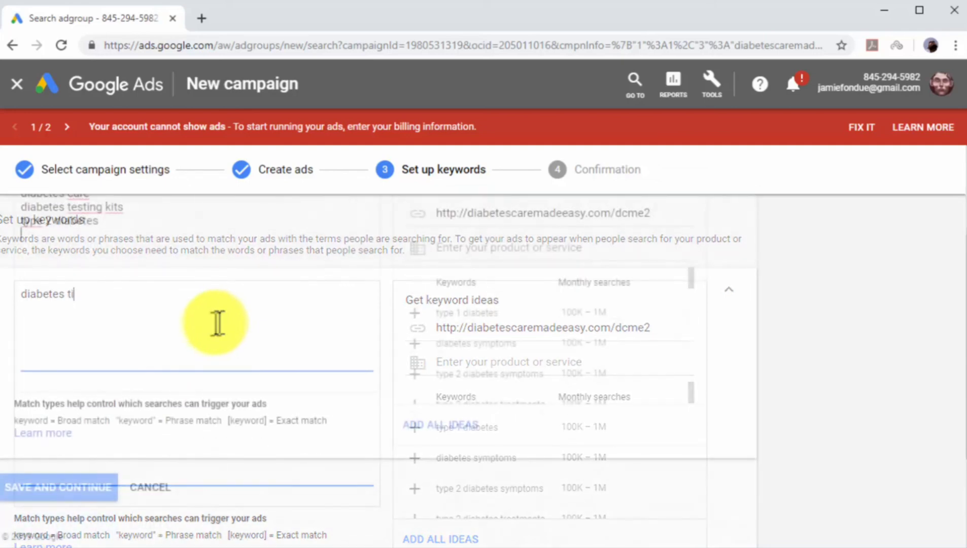
{"action": "left_click", "coordinate": [87, 487]}
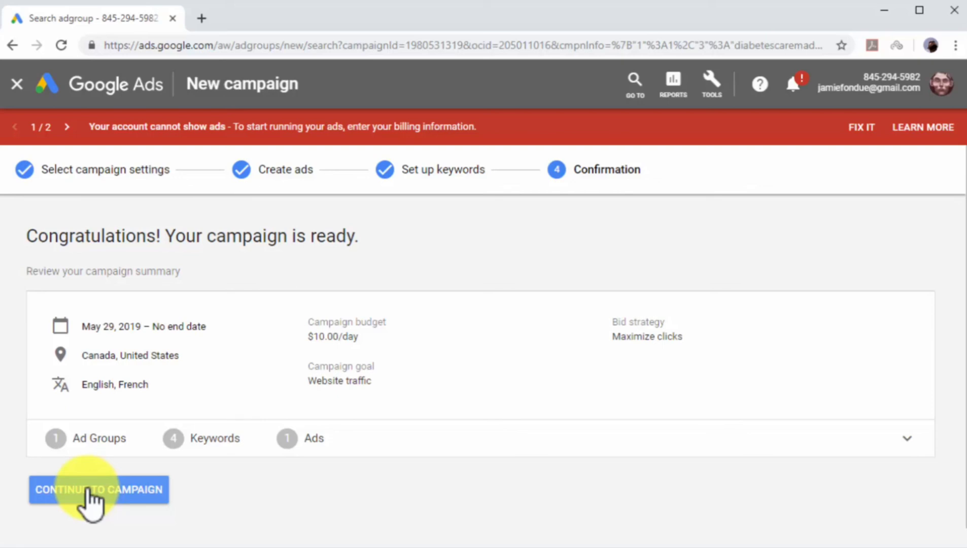
{"action": "left_click", "coordinate": [87, 488]}
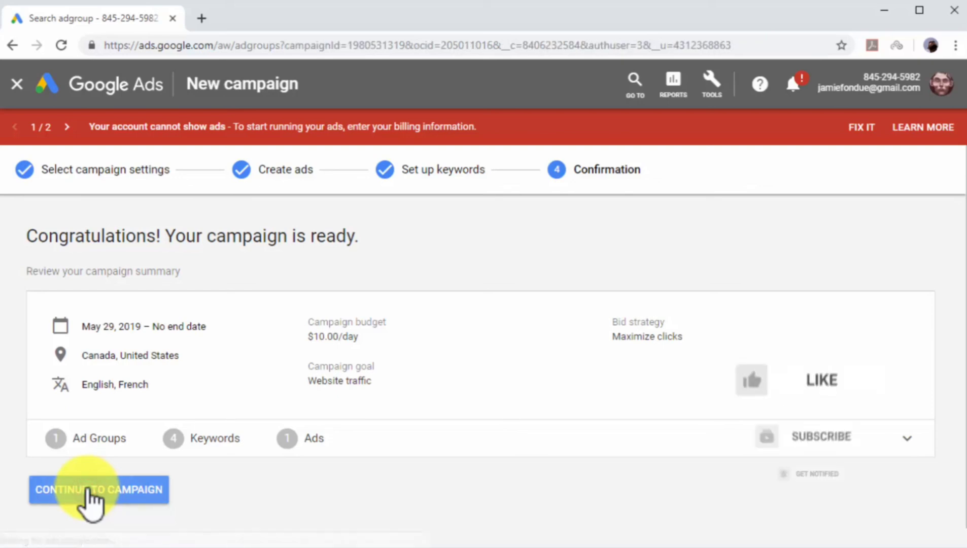